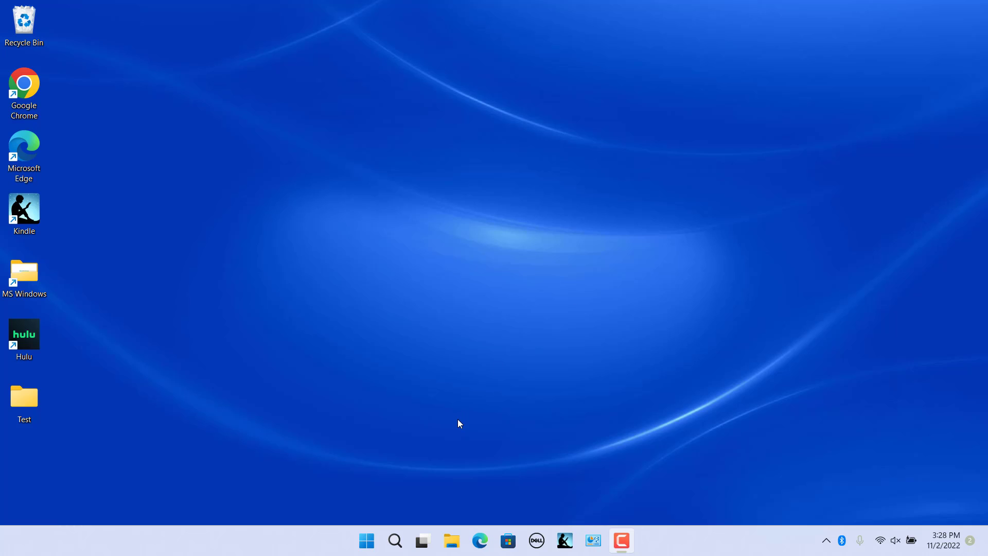
# - Open Documents > Folder 1 in File Explorer and restore the window to a smaller size
pyautogui.click(452, 540)
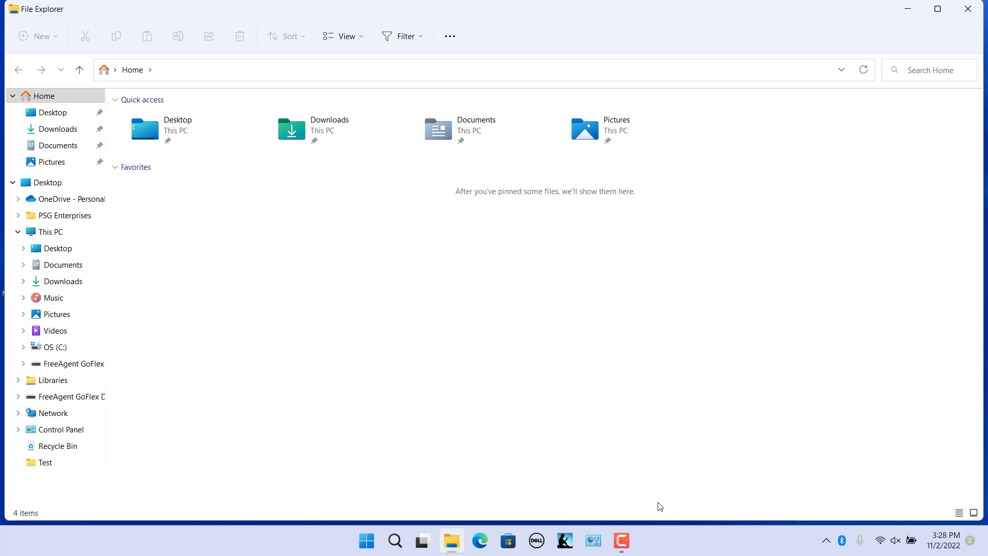
pyautogui.click(60, 268)
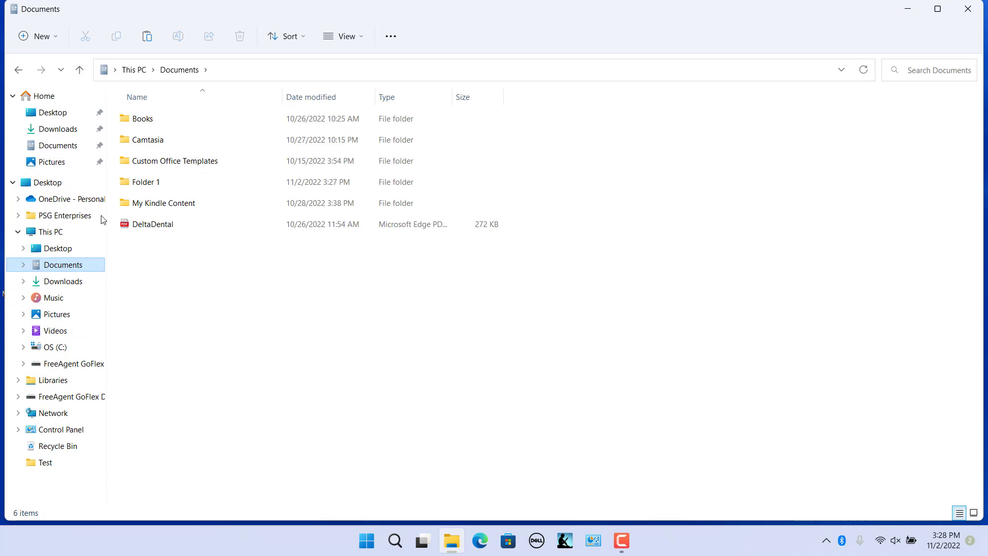
pyautogui.doubleClick(154, 180)
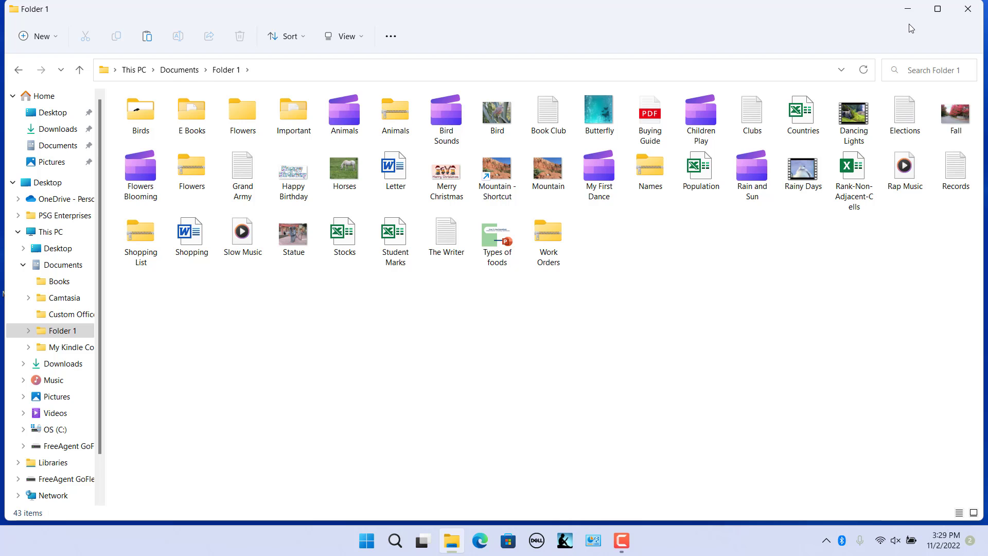
pyautogui.click(937, 9)
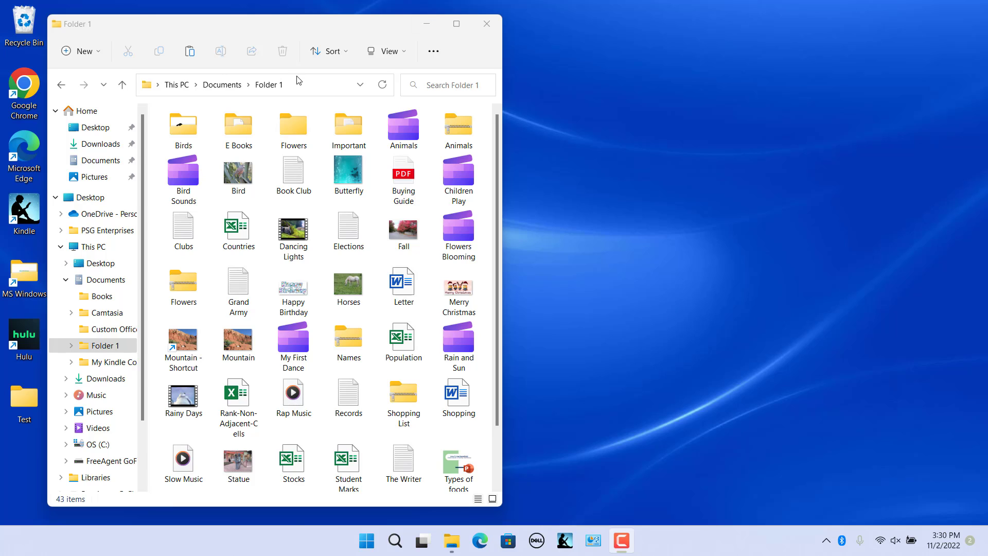
# - Open a second window from Flowers and navigate it to the empty Desktop > Test folder
pyautogui.rightClick(288, 131)
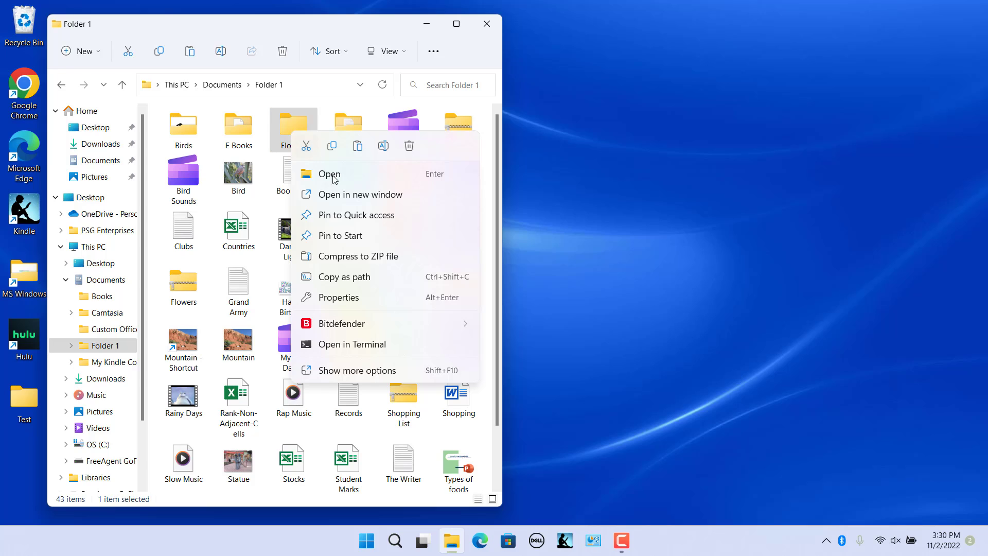
pyautogui.click(345, 198)
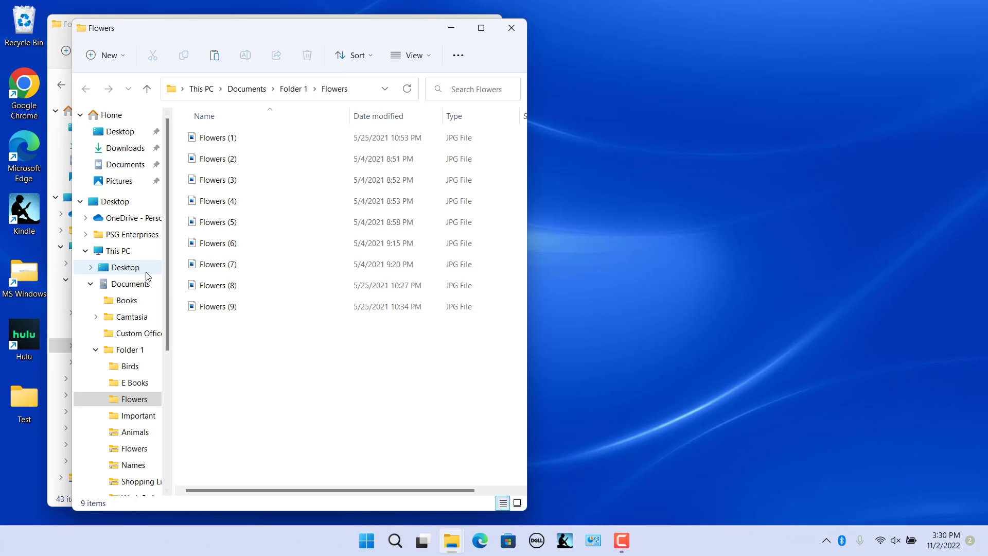
pyautogui.click(128, 270)
pyautogui.doubleClick(209, 134)
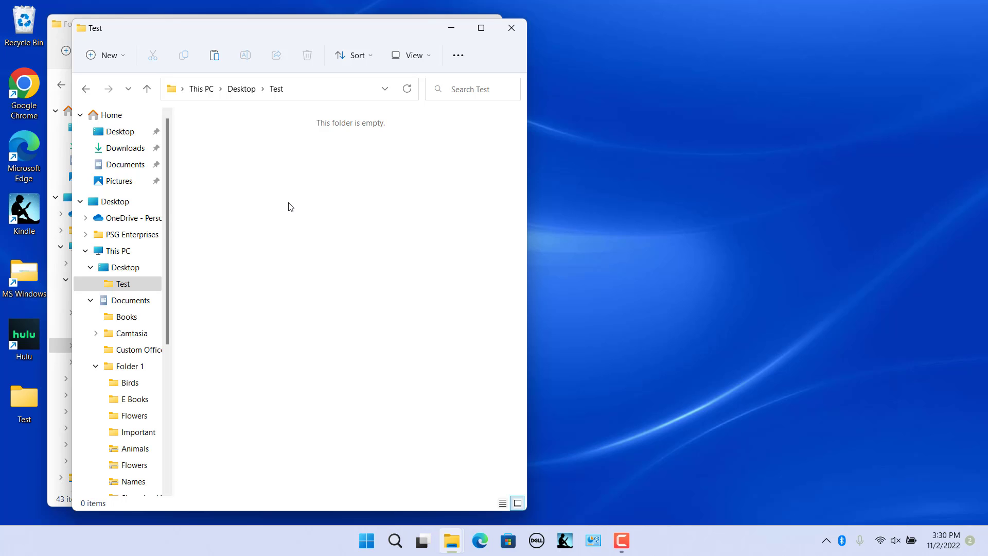
# - Move the Test window to the right and drag the Butterfly picture from Folder 1 into Test
pyautogui.moveTo(287, 30); pyautogui.dragTo(728, 31)
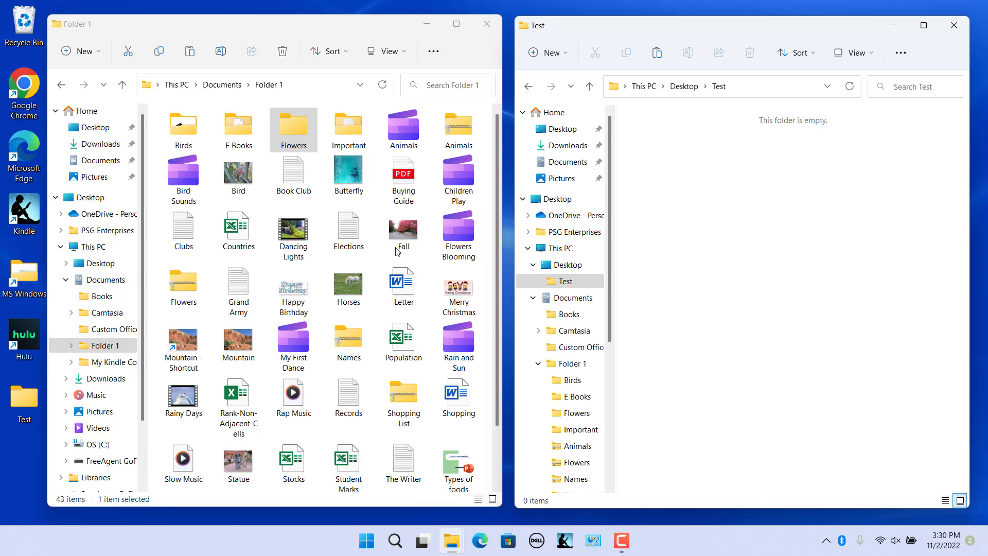
pyautogui.click(351, 178)
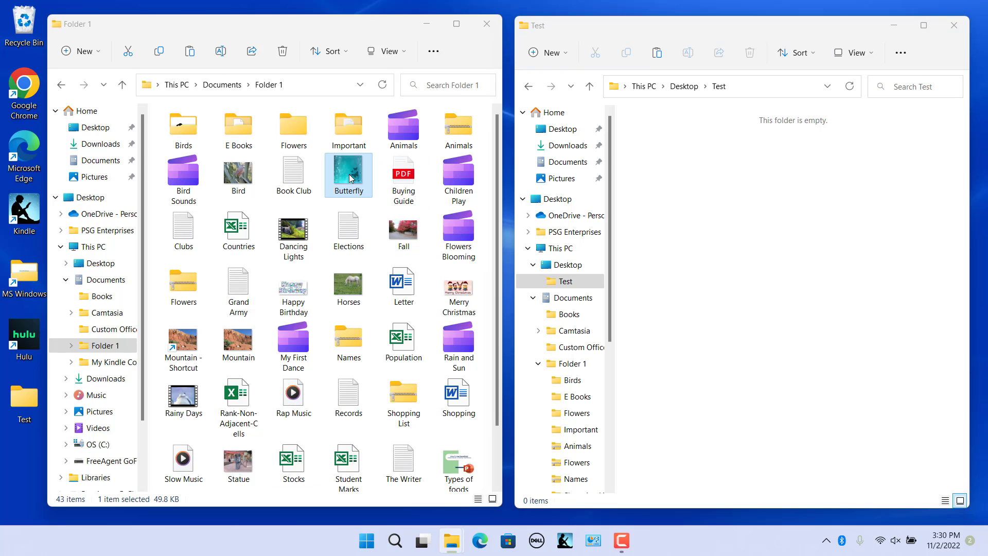
pyautogui.moveTo(351, 178); pyautogui.dragTo(700, 194)
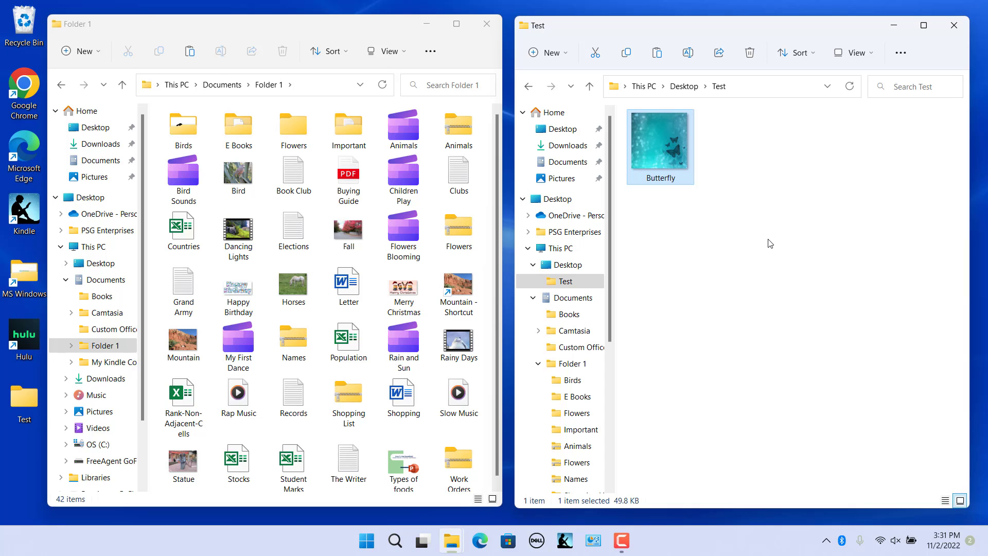
pyautogui.click(770, 243)
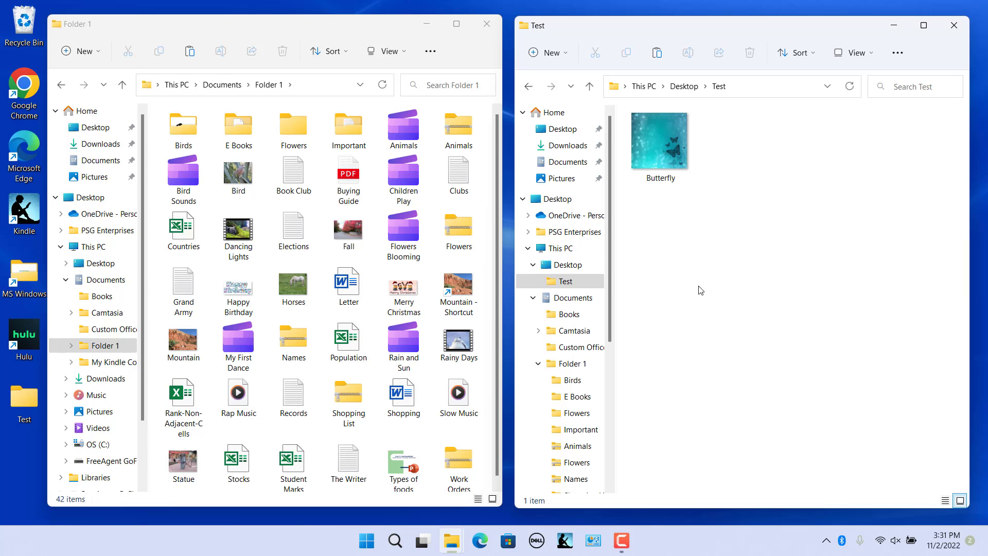
pyautogui.click(527, 249)
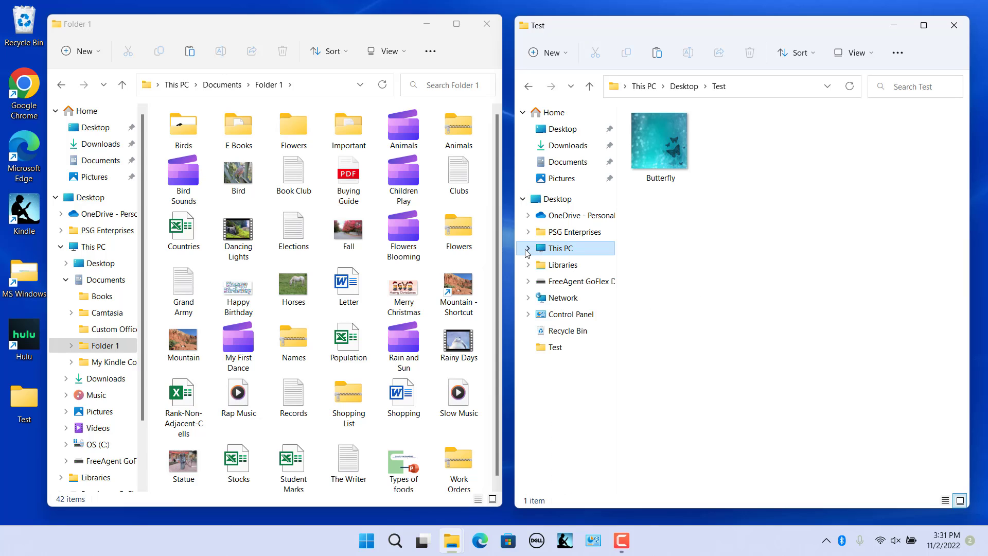
pyautogui.click(573, 286)
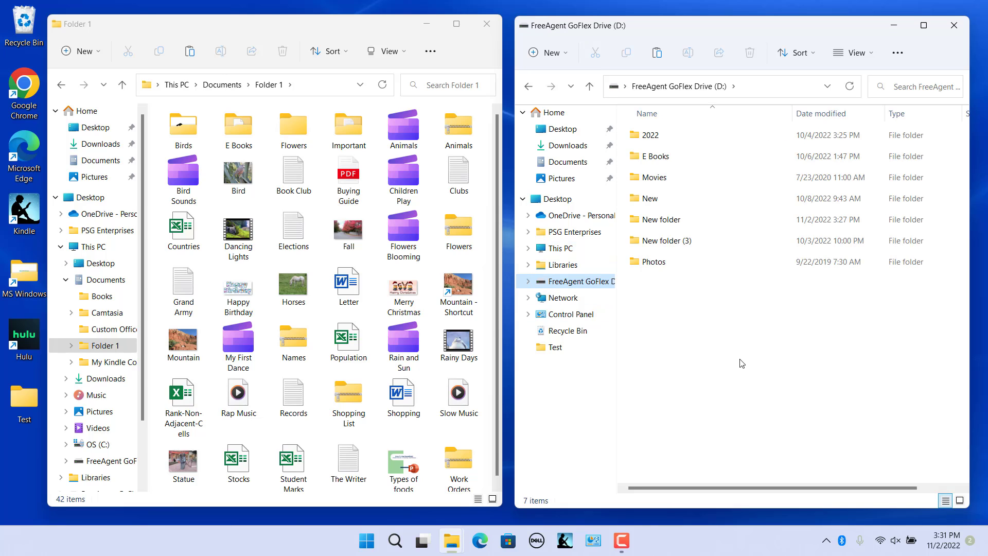
pyautogui.doubleClick(651, 219)
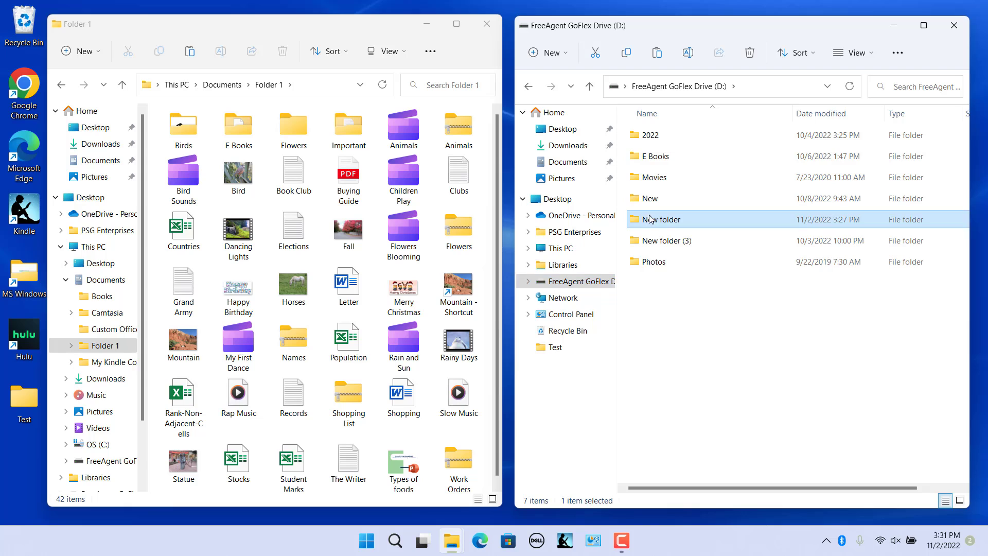
pyautogui.moveTo(239, 174); pyautogui.dragTo(730, 208)
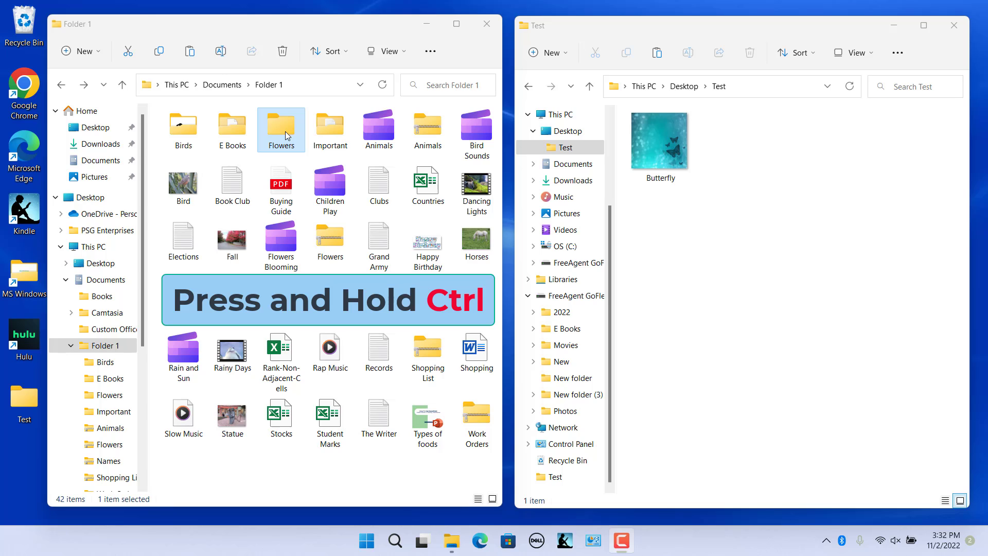
# - Ctrl-drag the Flowers folder into the Test window to copy it there
pyautogui.moveTo(285, 131); pyautogui.dragTo(682, 218)
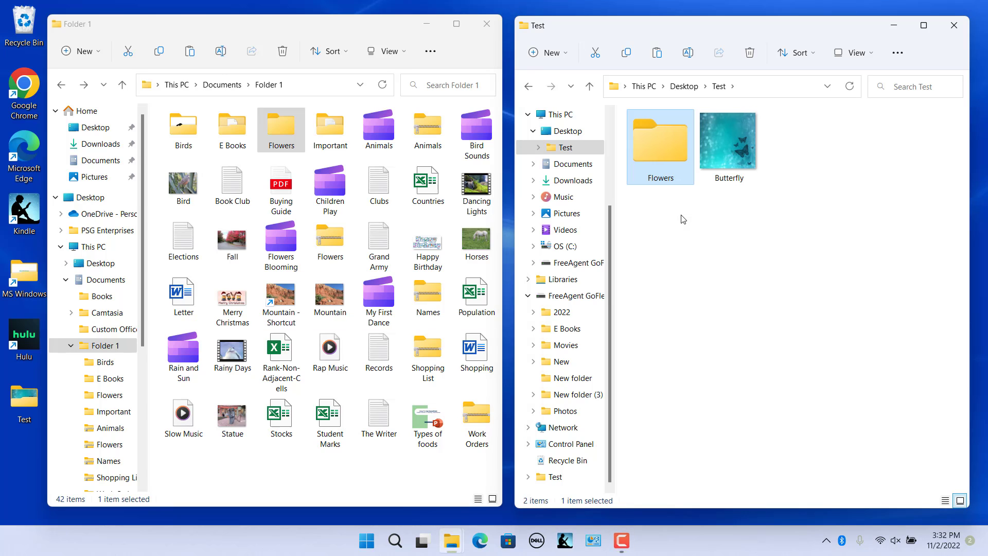
pyautogui.click(683, 218)
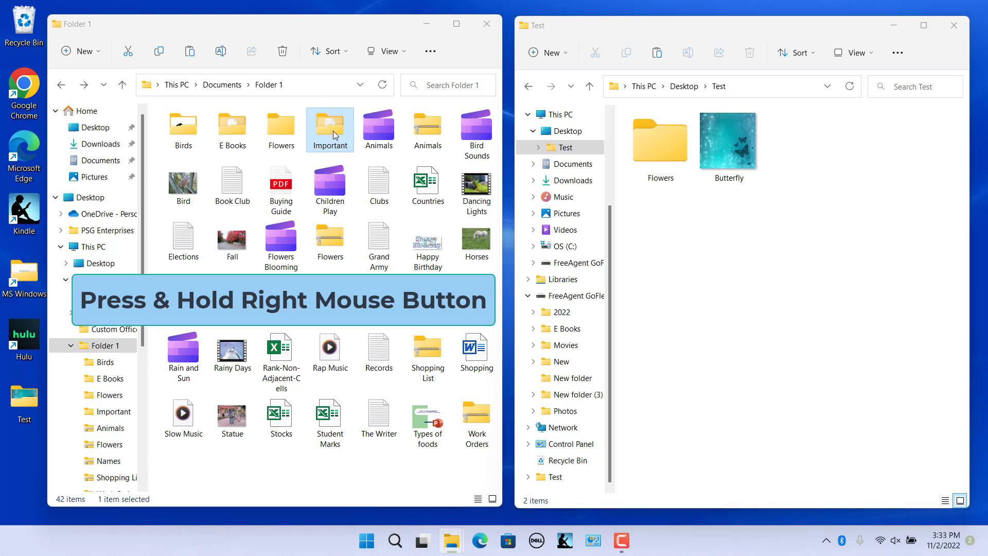
# - Right-drag Important into Test to create a shortcut there, then close the Test window
pyautogui.moveTo(332, 131); pyautogui.dragTo(743, 267)
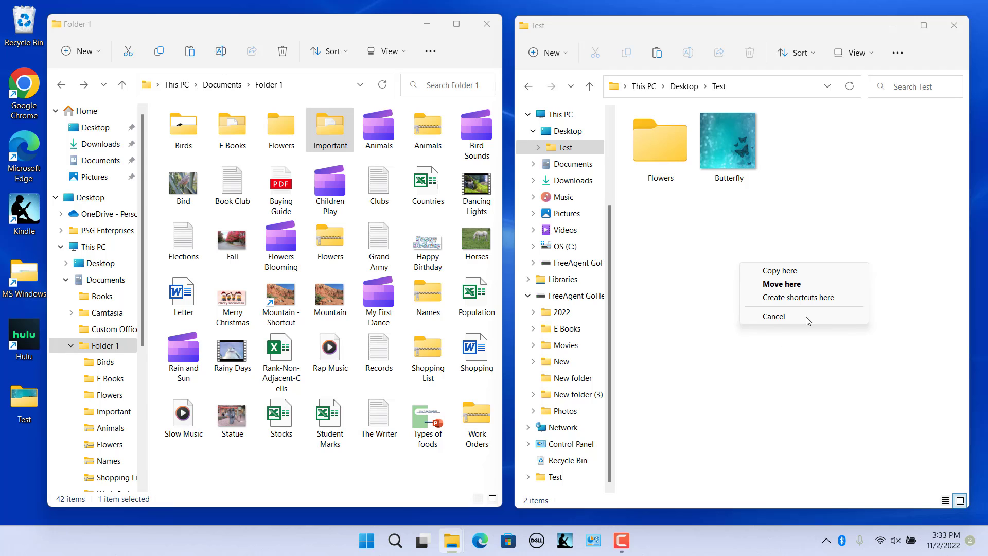
pyautogui.click(821, 302)
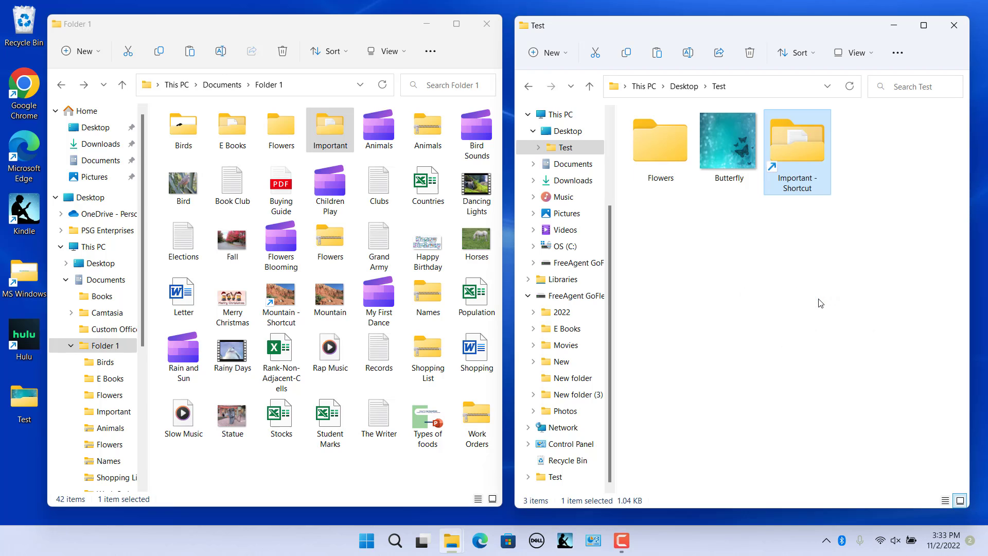
pyautogui.click(954, 26)
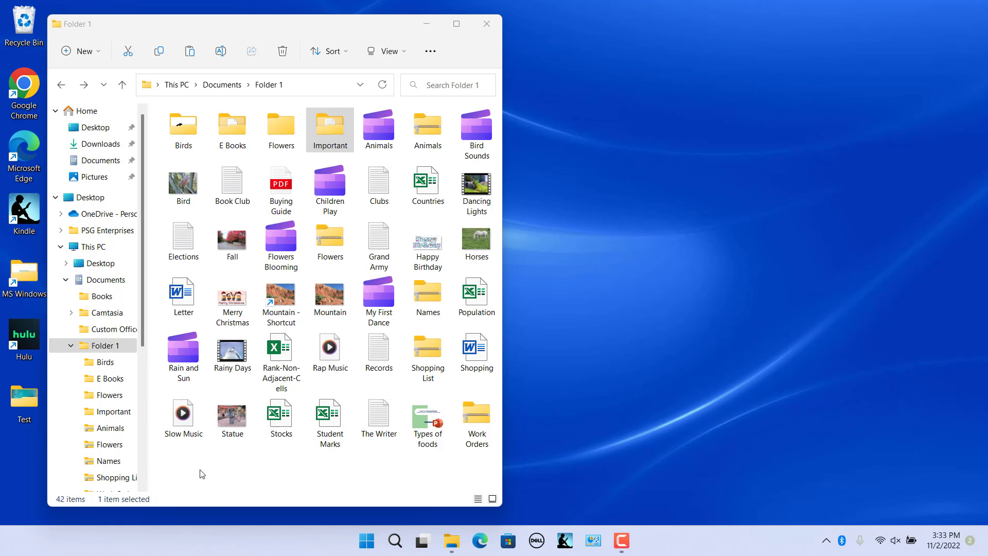
# - Select the Fall picture in Folder 1 and cut it with the toolbar
pyautogui.click(233, 189)
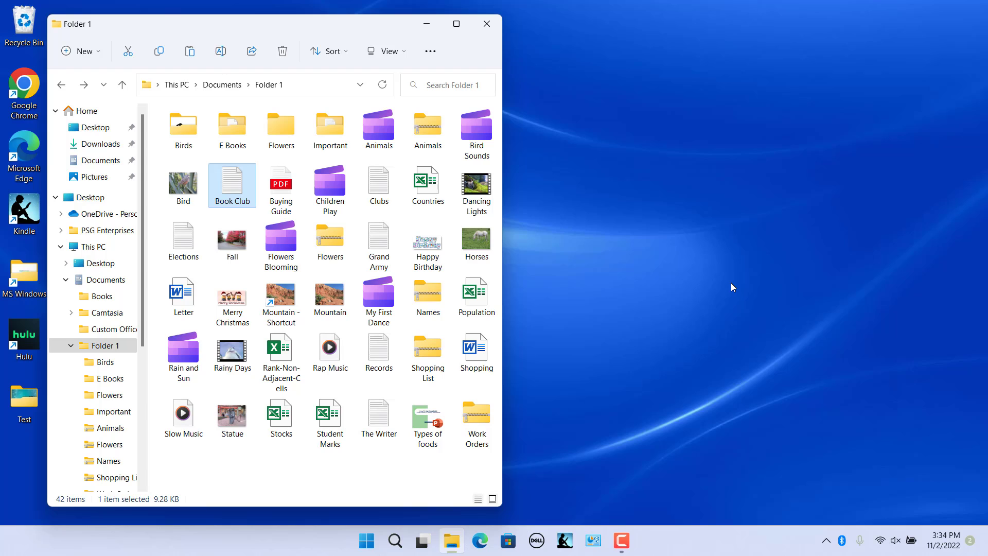
pyautogui.press('Down')
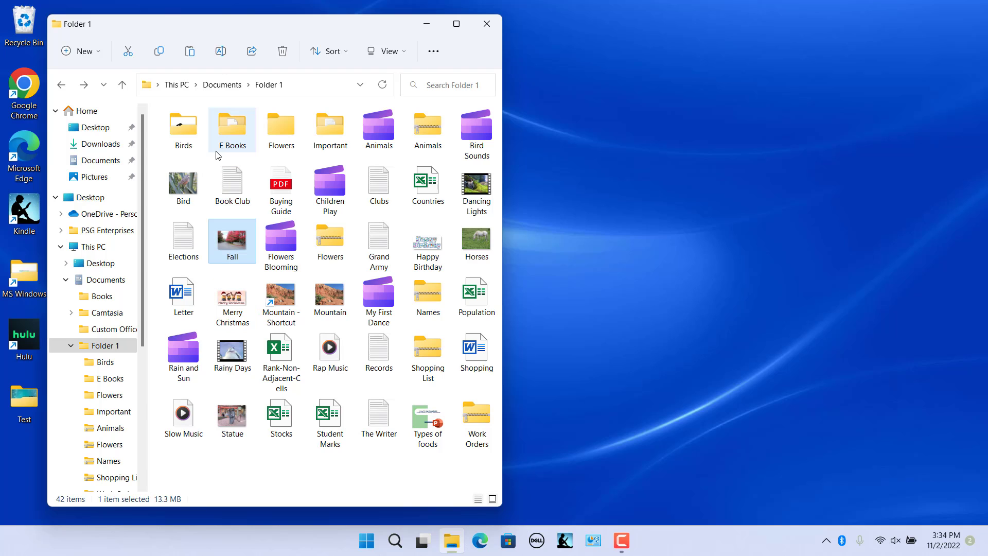
pyautogui.click(128, 52)
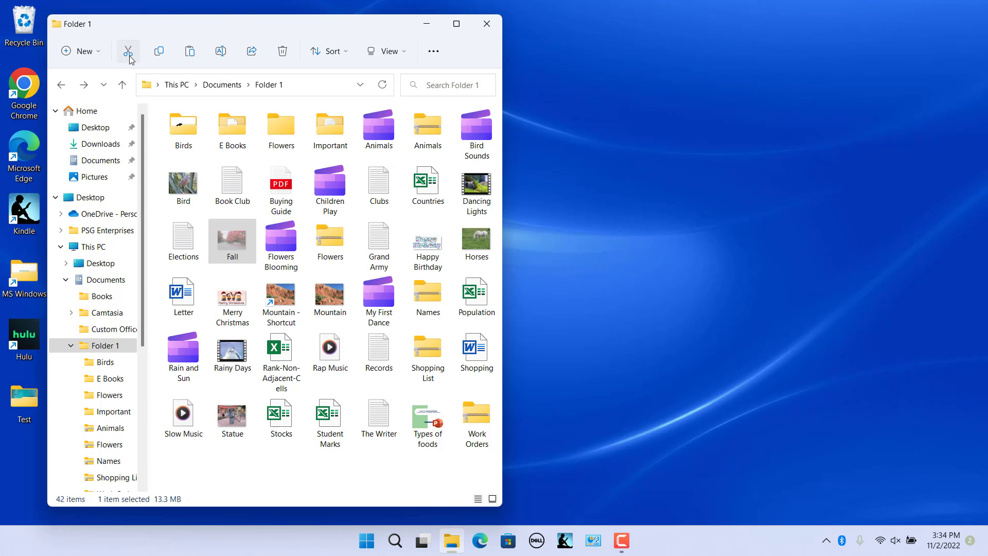
# - Paste Fall into the Desktop > Test folder and select the Flowers folder
pyautogui.click(100, 263)
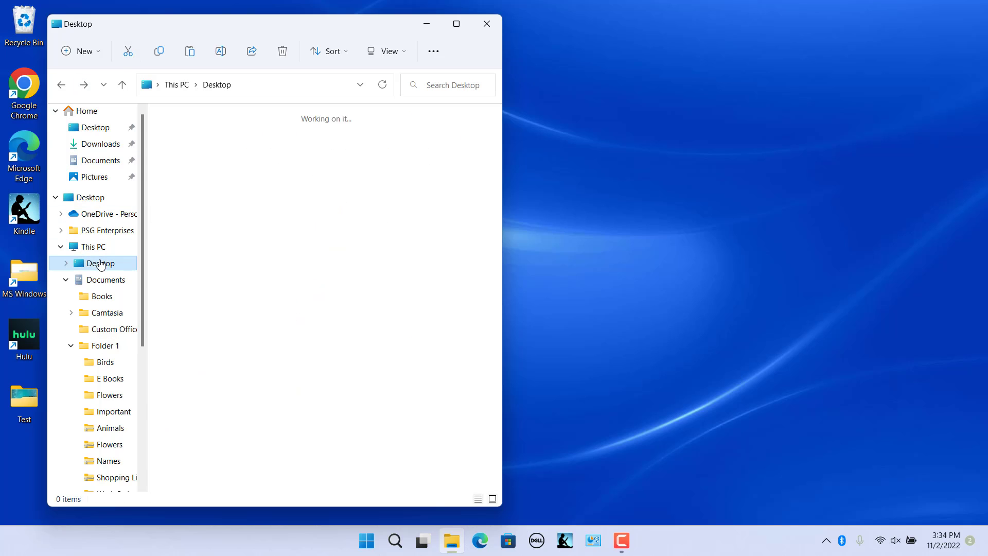
pyautogui.doubleClick(180, 128)
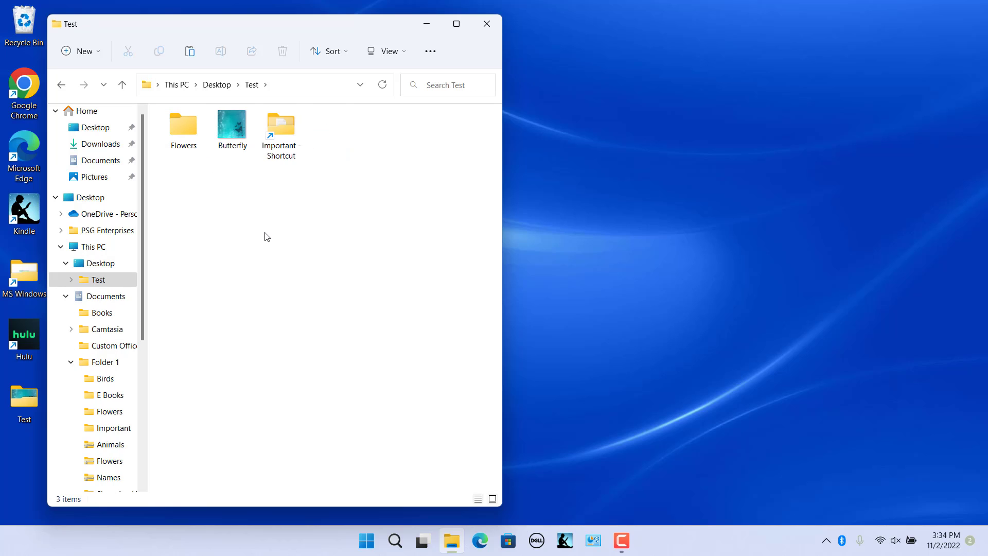
pyautogui.click(191, 53)
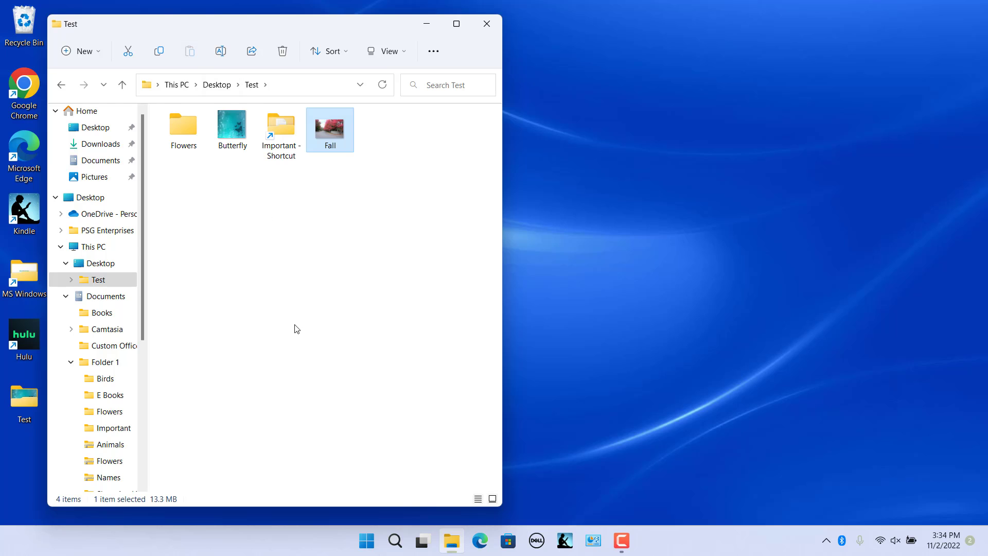
pyautogui.click(278, 302)
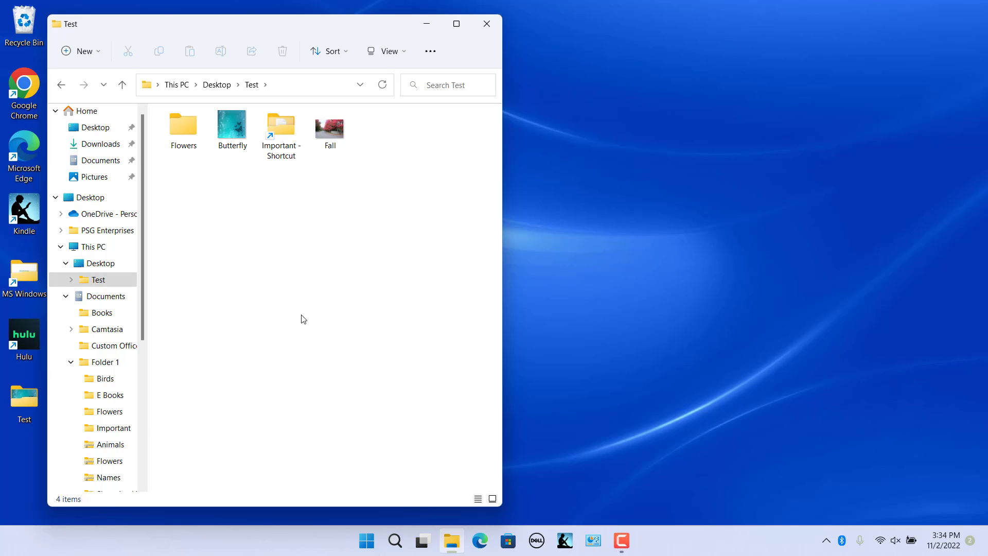
pyautogui.click(183, 132)
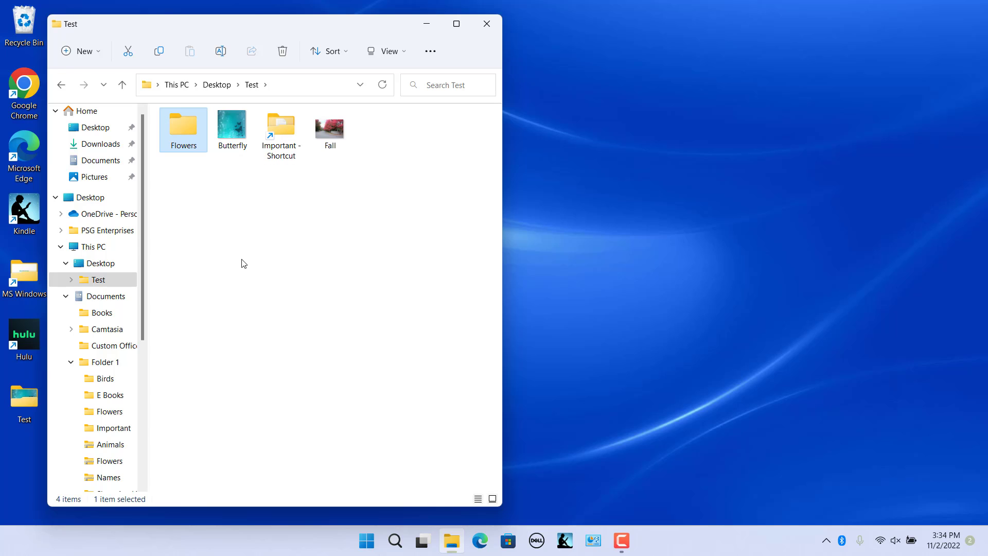
# - Copy Flowers from Test and paste it into Folder 1 > Birds in a new window, then close it
pyautogui.click(159, 52)
pyautogui.rightClick(183, 125)
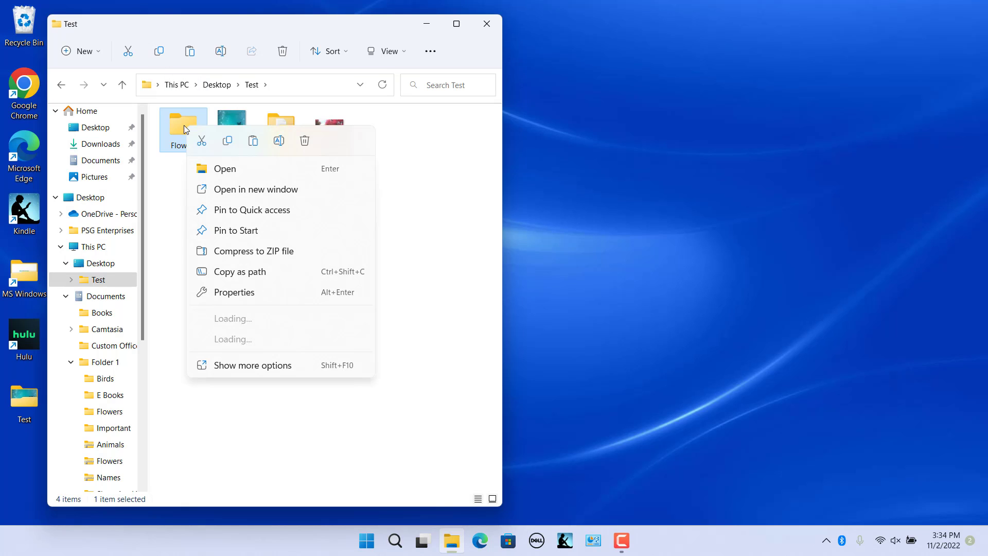
pyautogui.click(253, 190)
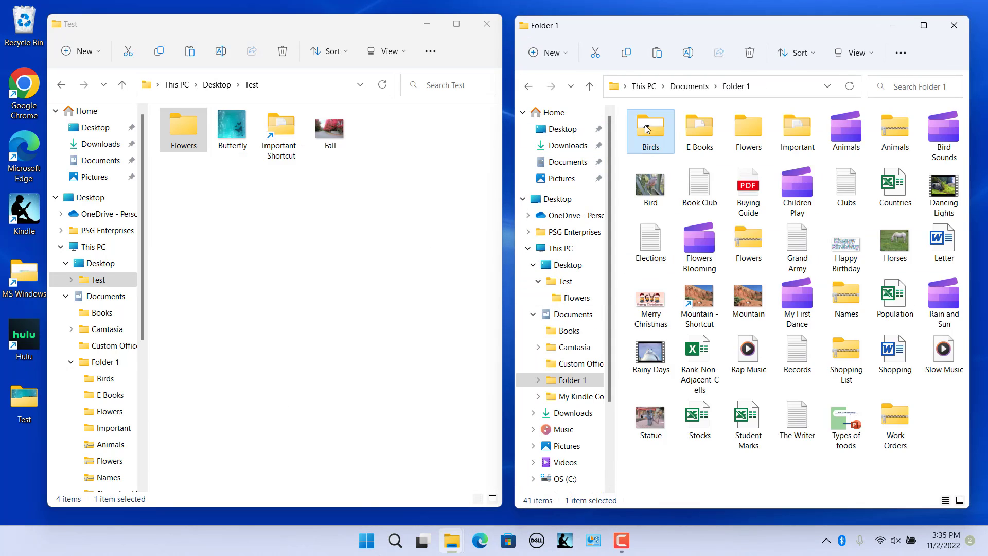
pyautogui.doubleClick(647, 129)
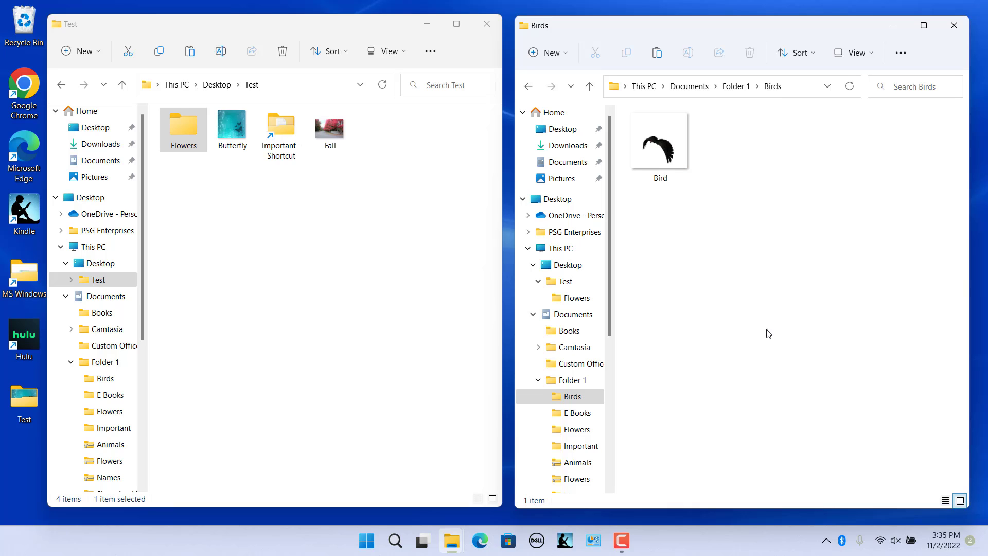
pyautogui.click(657, 55)
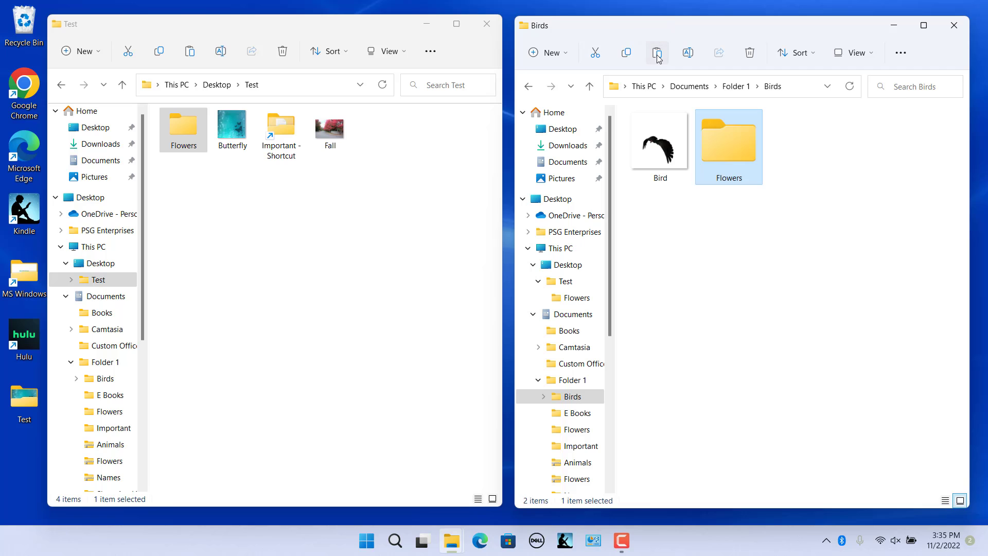
pyautogui.click(792, 302)
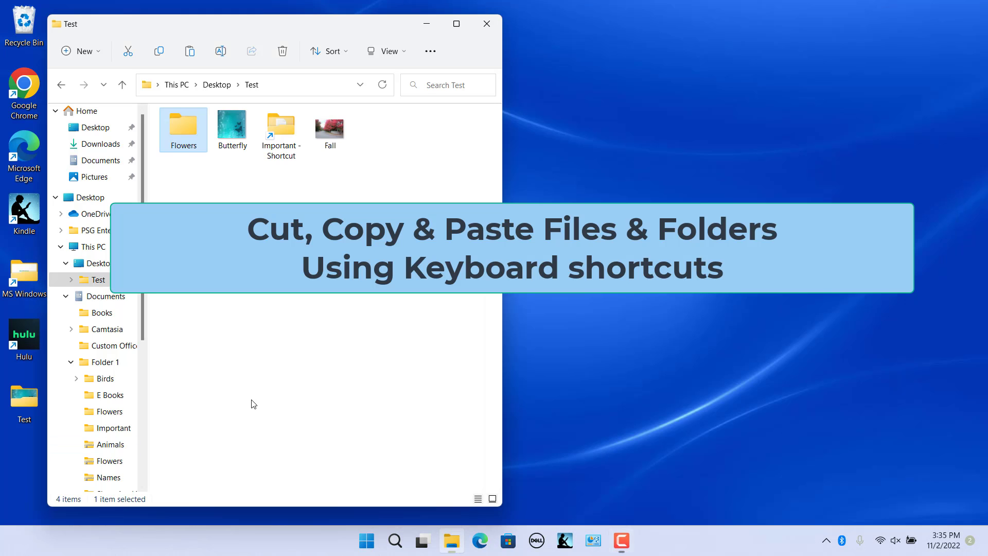
pyautogui.click(252, 403)
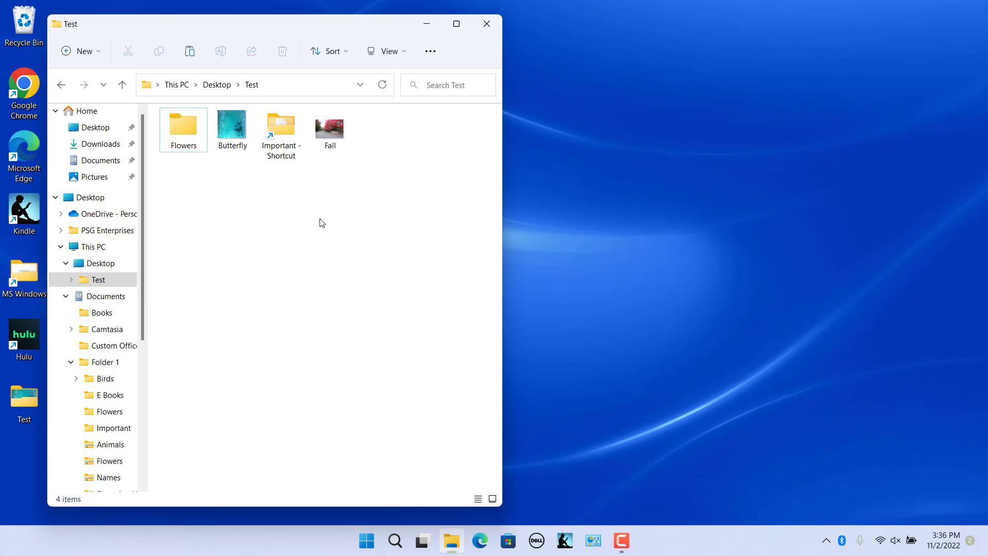
# - Paste the Fall image from Test into Documents > Folder 1 with Ctrl+V
pyautogui.click(328, 129)
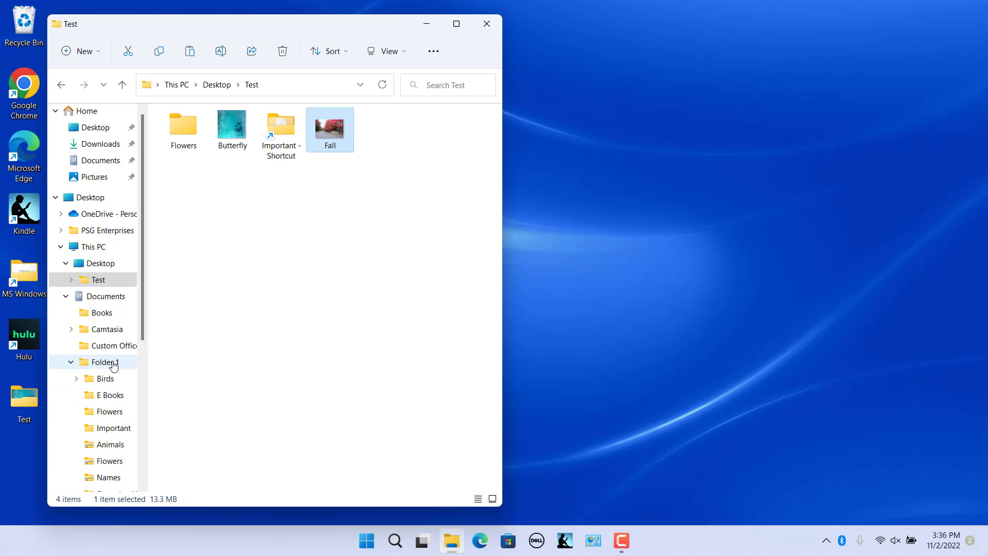
pyautogui.click(113, 363)
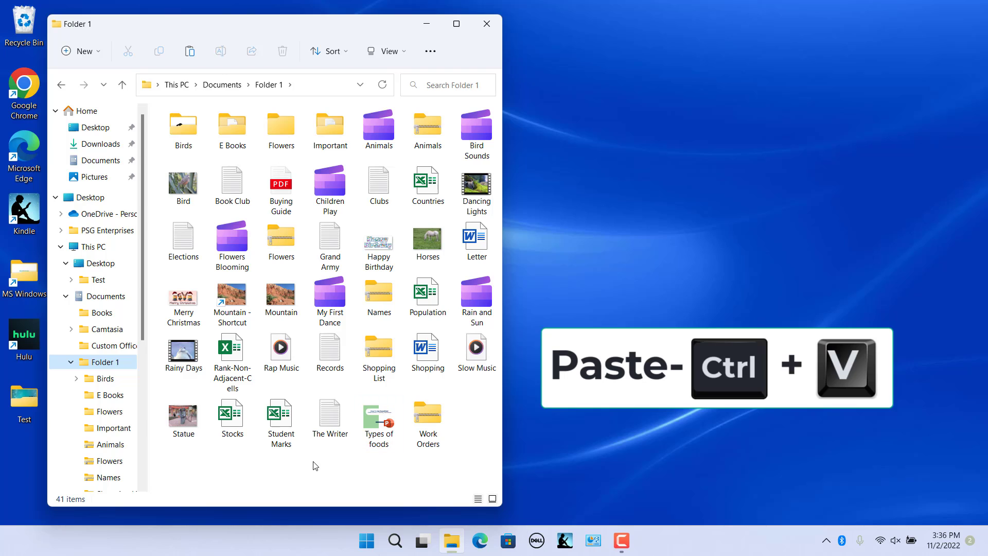
pyautogui.hotkey('ctrl', 'v')
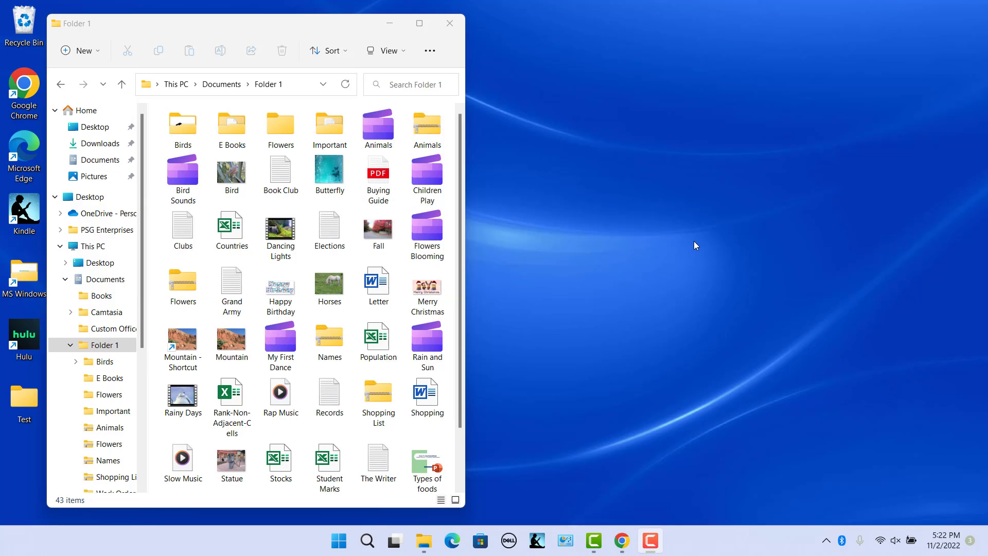
# - Copy the Bird photo from the right-click menu and paste it into the Birds subfolder
pyautogui.rightClick(233, 178)
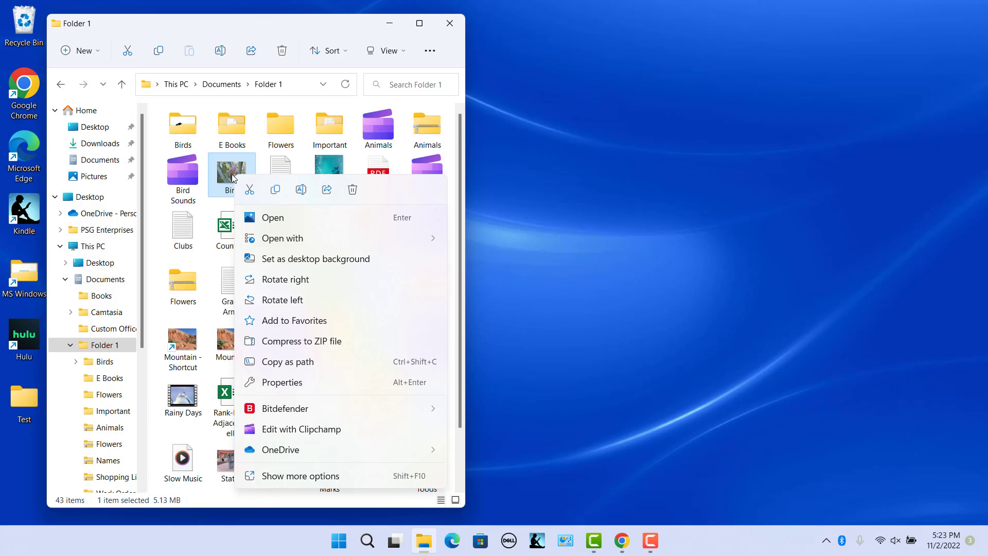
pyautogui.click(276, 194)
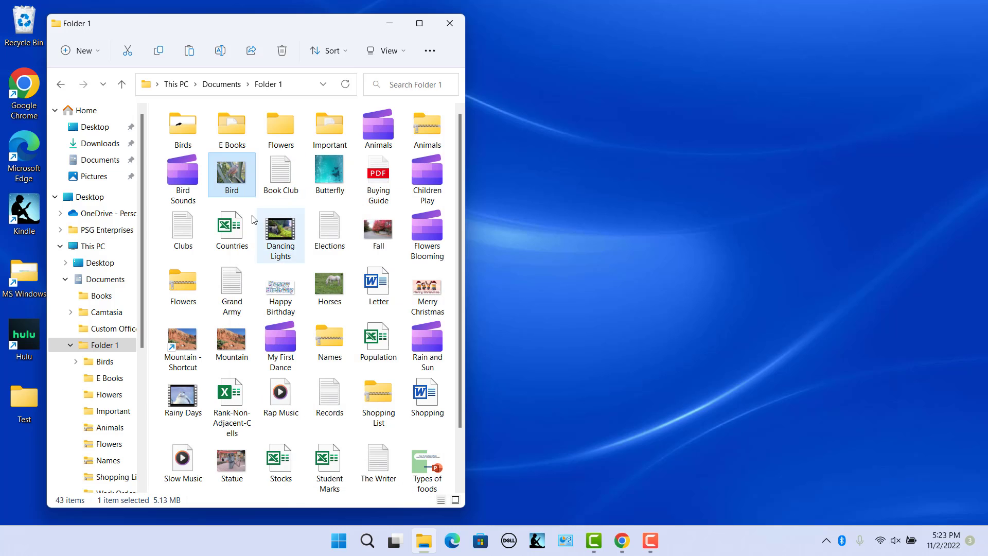
pyautogui.doubleClick(187, 135)
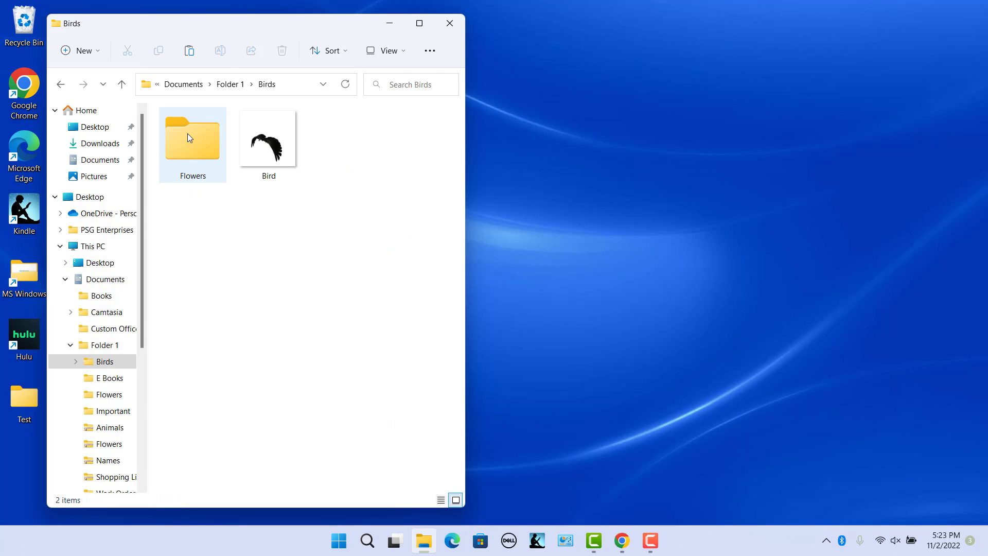
pyautogui.rightClick(296, 265)
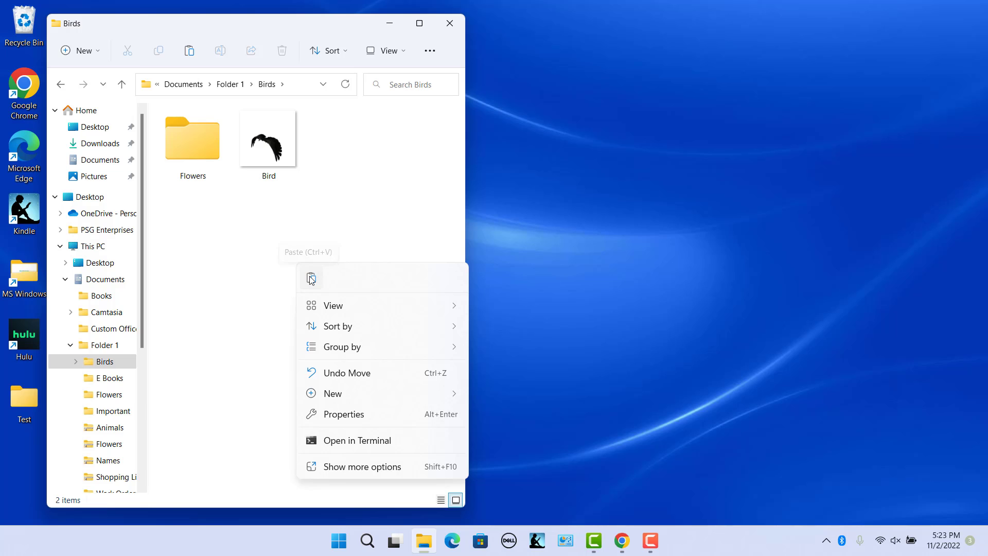
pyautogui.click(311, 277)
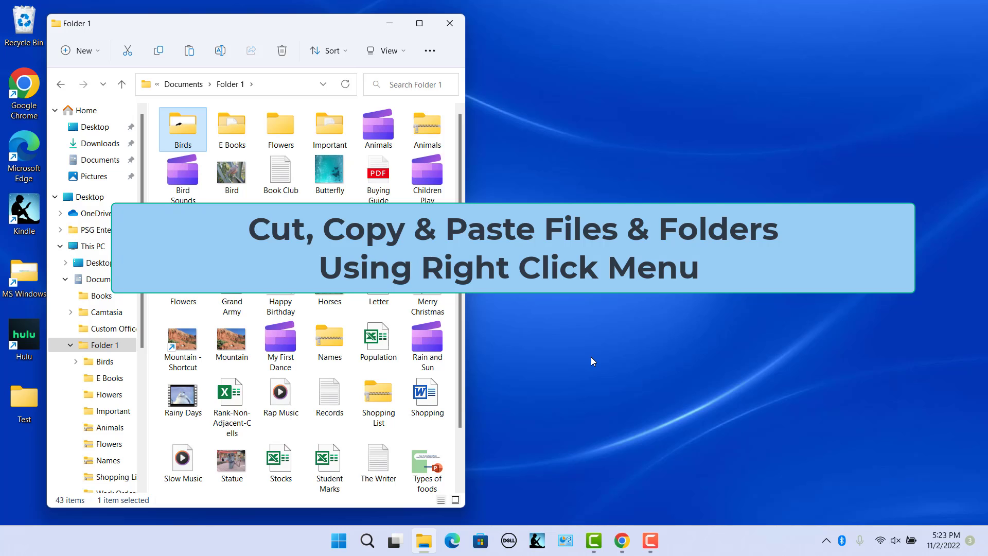
# - Put Butterfly on the clipboard via Show more options, then open Birds and its right-click menu
pyautogui.rightClick(324, 177)
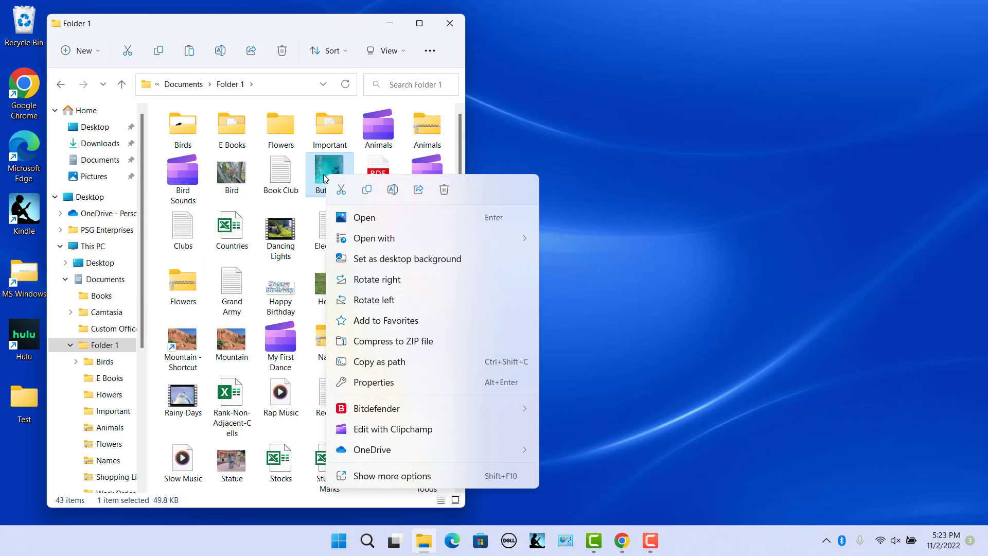
pyautogui.click(420, 475)
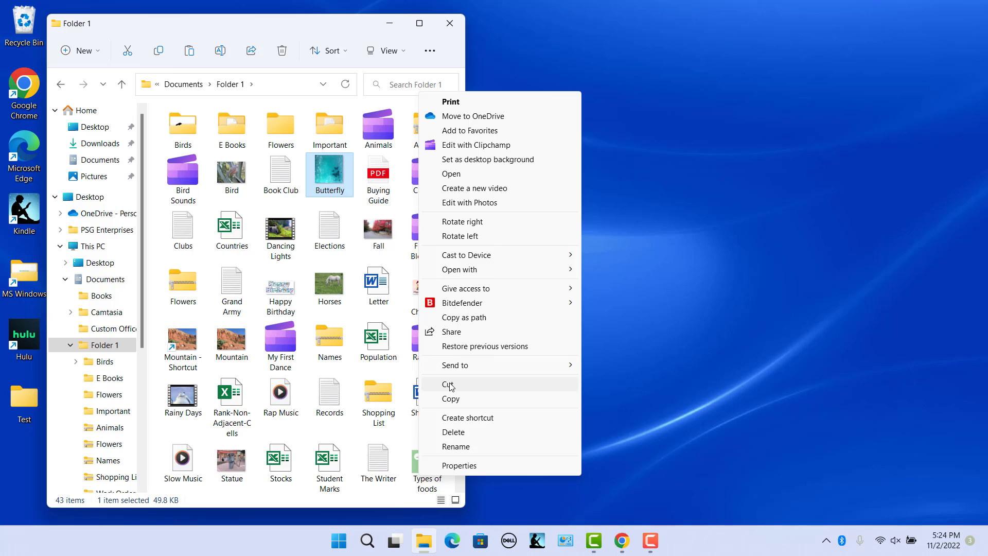
pyautogui.click(450, 399)
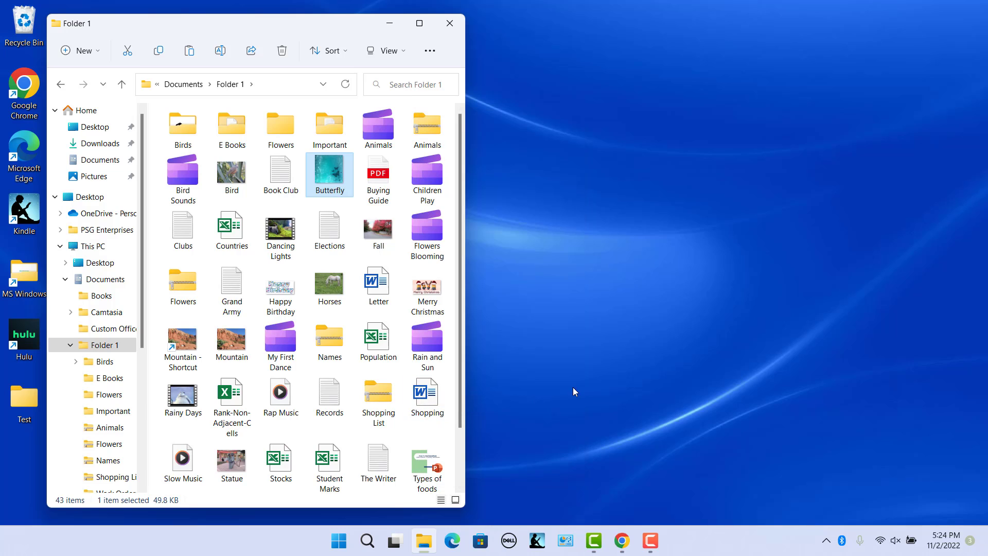
pyautogui.click(187, 125)
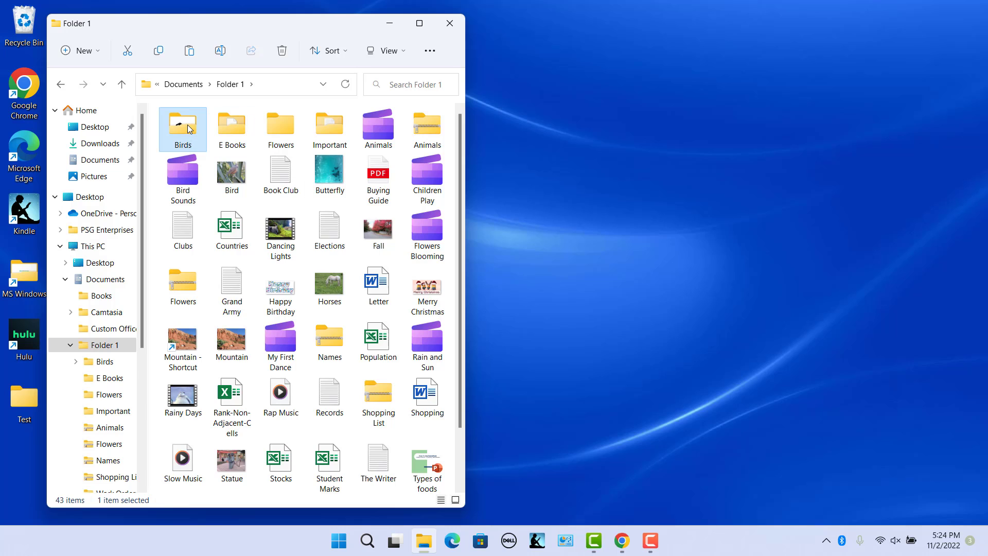
pyautogui.doubleClick(187, 125)
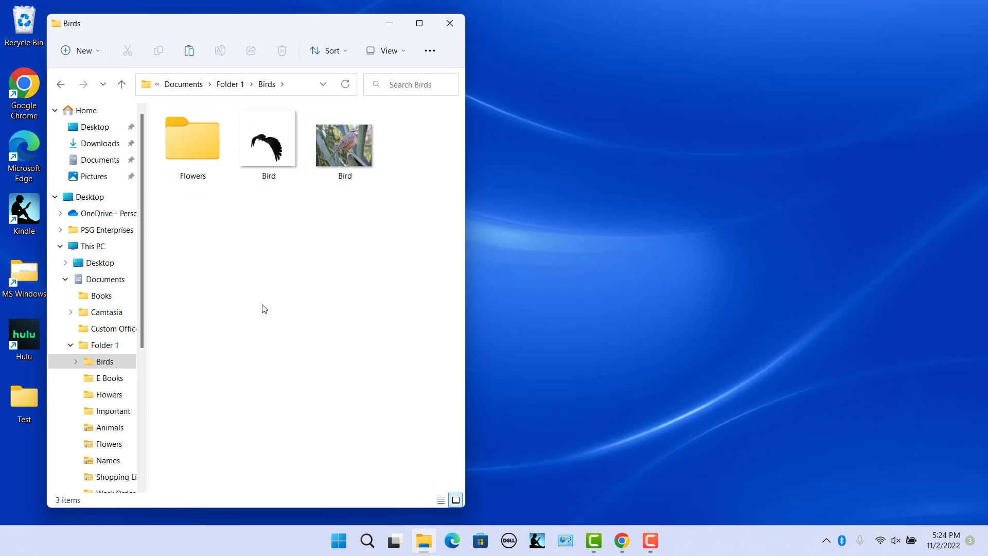
pyautogui.rightClick(261, 226)
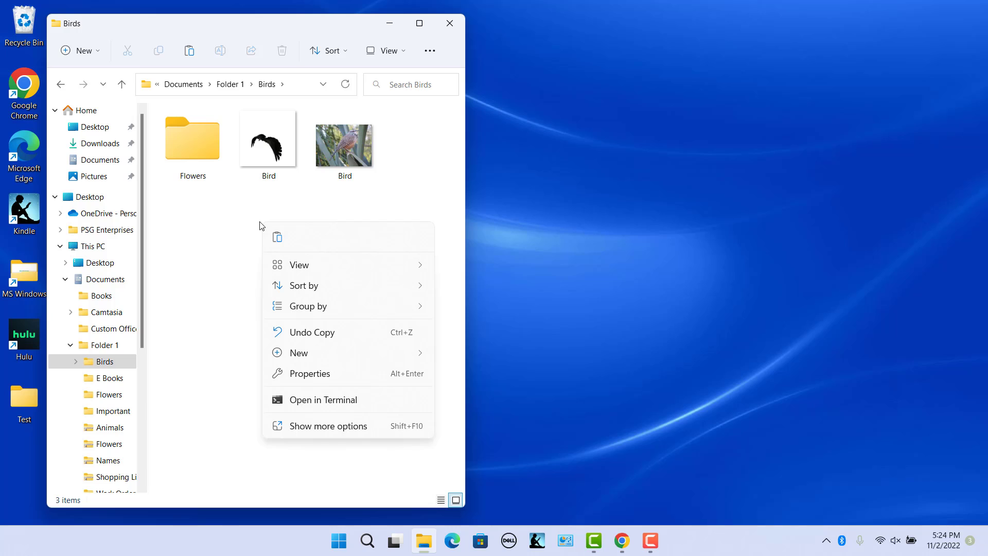